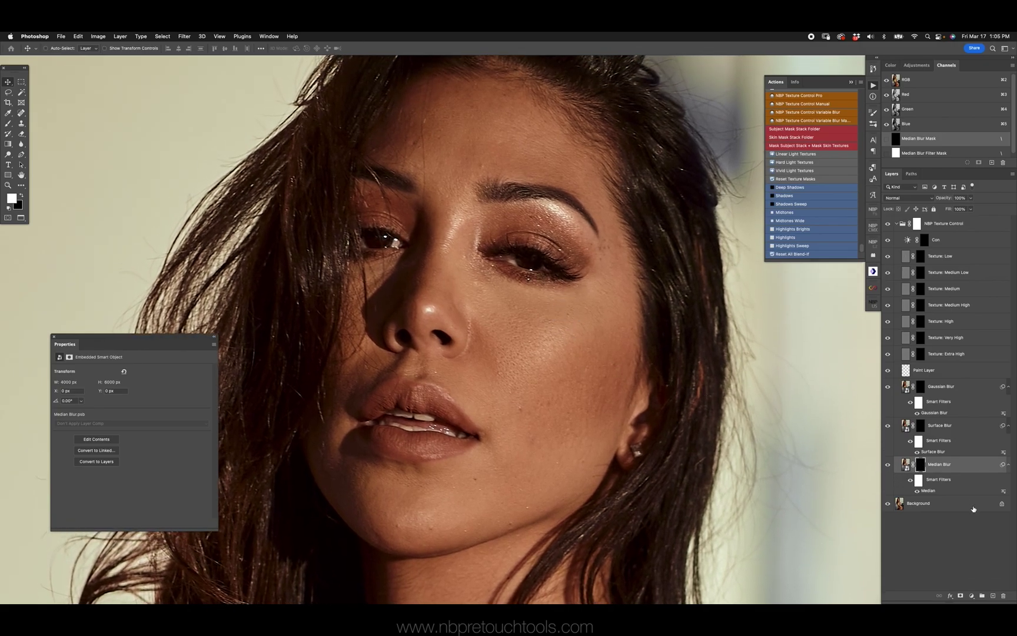
Set the Median smart filter radius to 20.
{"action": "double_click", "coordinate": [927, 491]}
{"action": "type", "text": "20"}
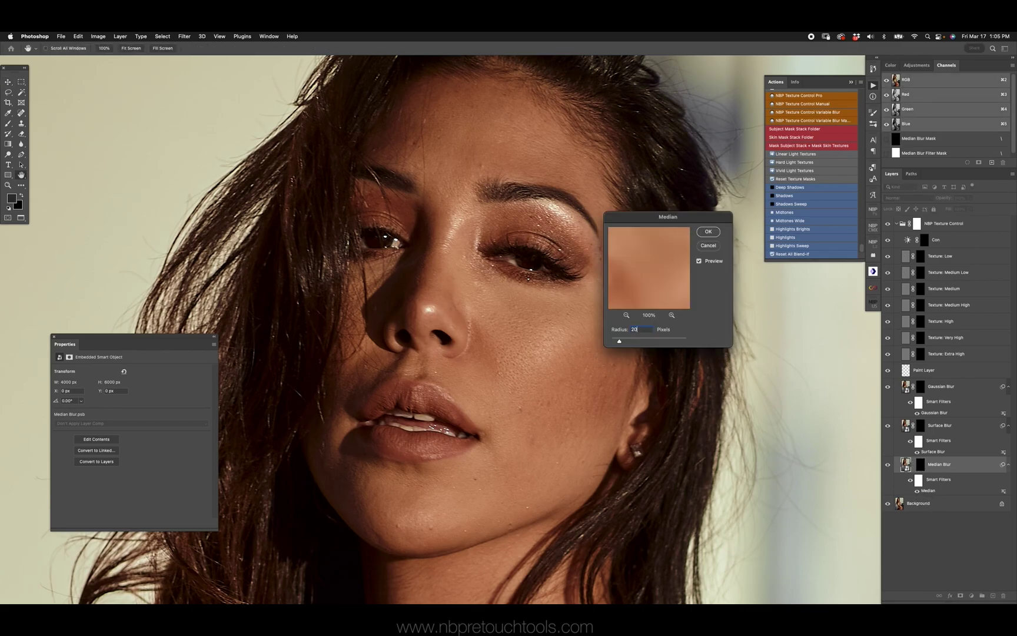
{"action": "key", "text": "Return"}
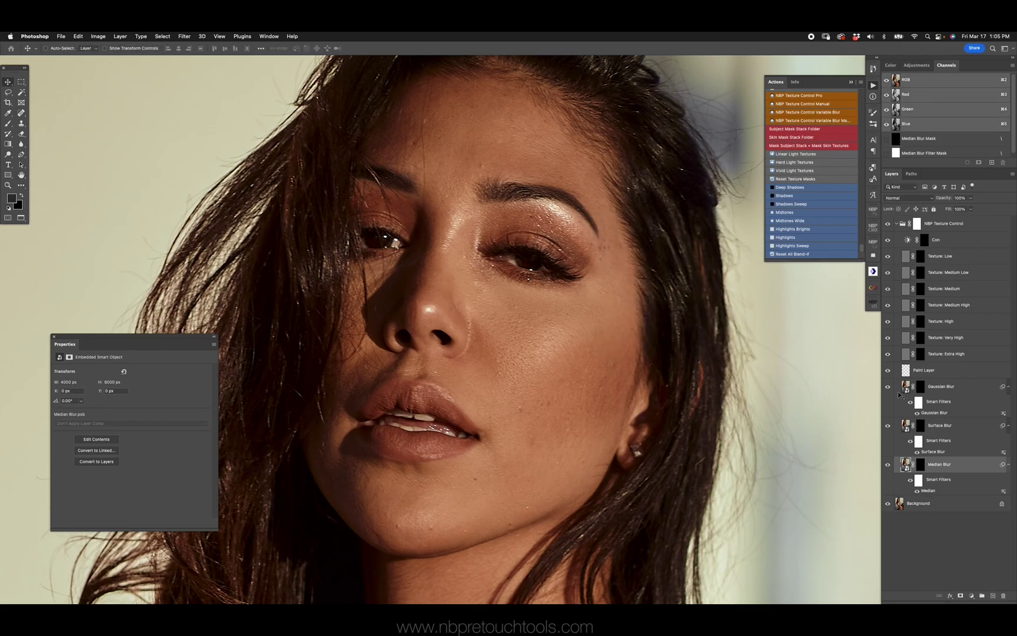
Paint the Median Blur mask over the chin skin and copy it onto Texture: Medium High.
{"action": "left_click", "coordinate": [921, 467]}
{"action": "key", "text": "b"}
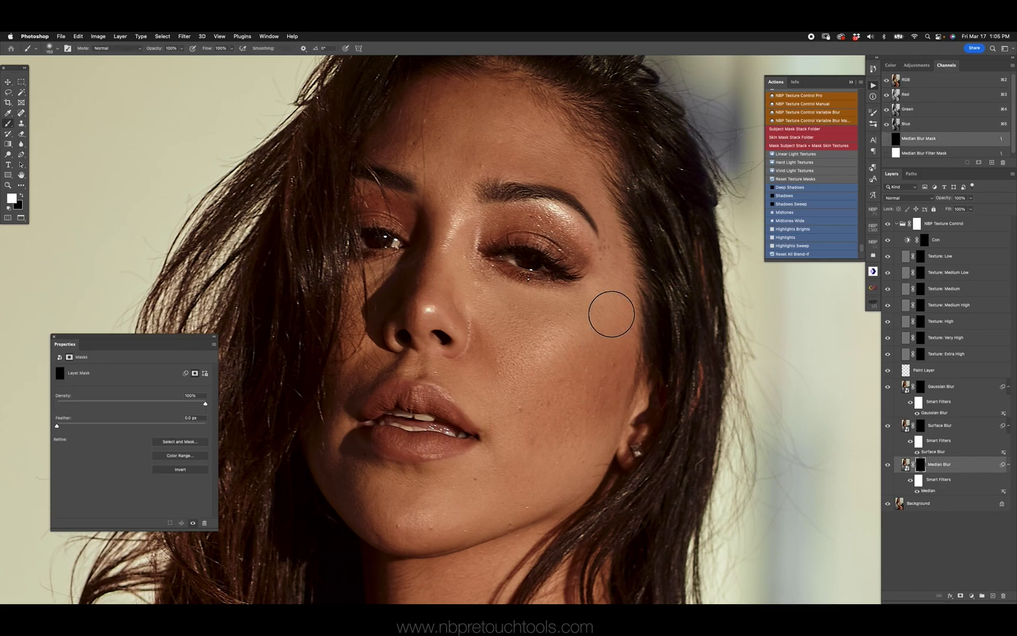
{"action": "key", "text": "bracketleft"}
{"action": "key", "text": "bracketleft"}
{"action": "key", "text": "bracketleft"}
{"action": "key", "text": "bracketleft"}
{"action": "key", "text": "bracketleft"}
{"action": "key", "text": "bracketleft"}
{"action": "key", "text": "bracketleft"}
{"action": "key", "text": "bracketright"}
{"action": "key", "text": "bracketright"}
{"action": "key", "text": "bracketright"}
{"action": "key", "text": "bracketright"}
{"action": "key", "text": "bracketright"}
{"action": "key", "text": "bracketleft"}
{"action": "key", "text": "bracketleft"}
{"action": "key", "text": "bracketleft"}
{"action": "key", "text": "bracketright"}
{"action": "mouse_move", "coordinate": [415, 537]}
{"action": "left_mouse_down"}
{"action": "mouse_move", "coordinate": [386, 497]}
{"action": "mouse_move", "coordinate": [437, 492]}
{"action": "left_mouse_up"}
{"action": "key", "text": "bracketright"}
{"action": "key", "text": "bracketright"}
{"action": "key", "text": "bracketleft"}
{"action": "key", "text": "bracketleft"}
{"action": "key", "text": "bracketleft"}
{"action": "key", "text": "bracketright"}
{"action": "key", "text": "bracketright"}
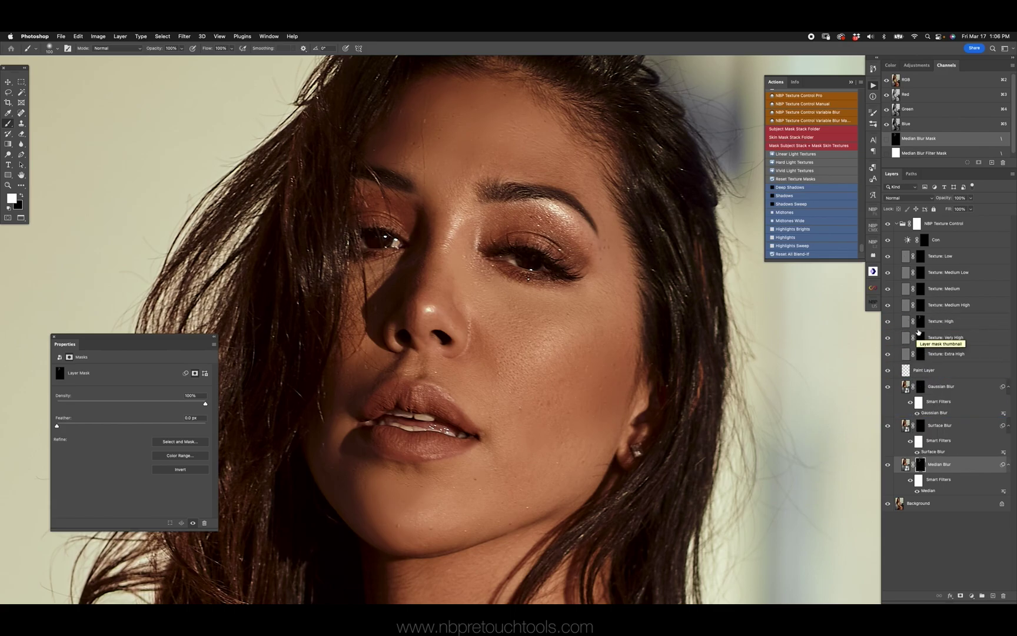
{"action": "left_click_drag", "start_coordinate": [920, 463], "coordinate": [922, 307]}
{"action": "left_click", "coordinate": [888, 224]}
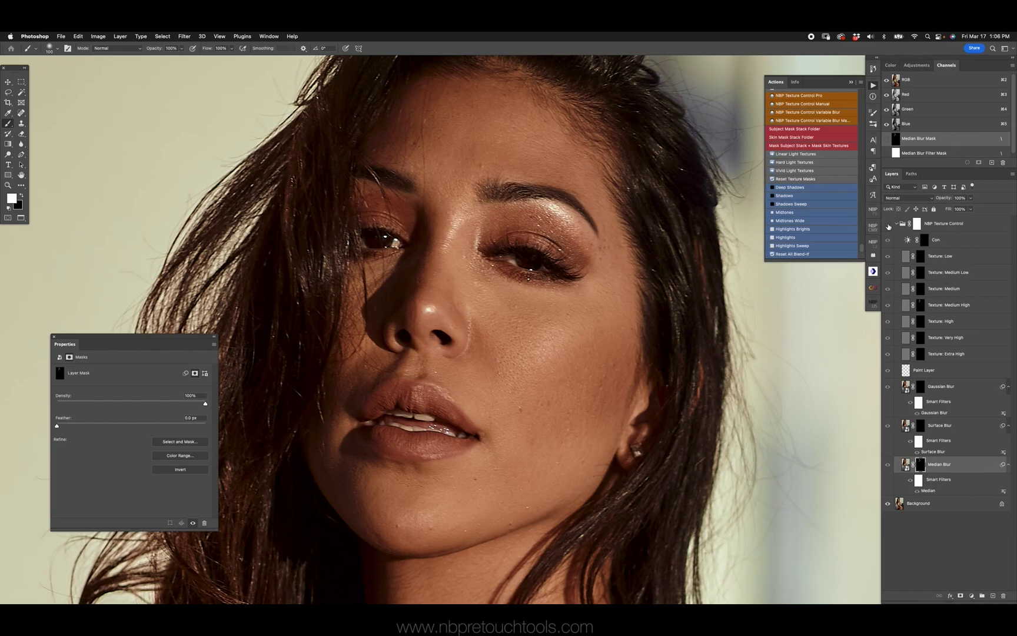
Set the Gaussian Blur smart filter radius to 20.
{"action": "left_click", "coordinate": [922, 393]}
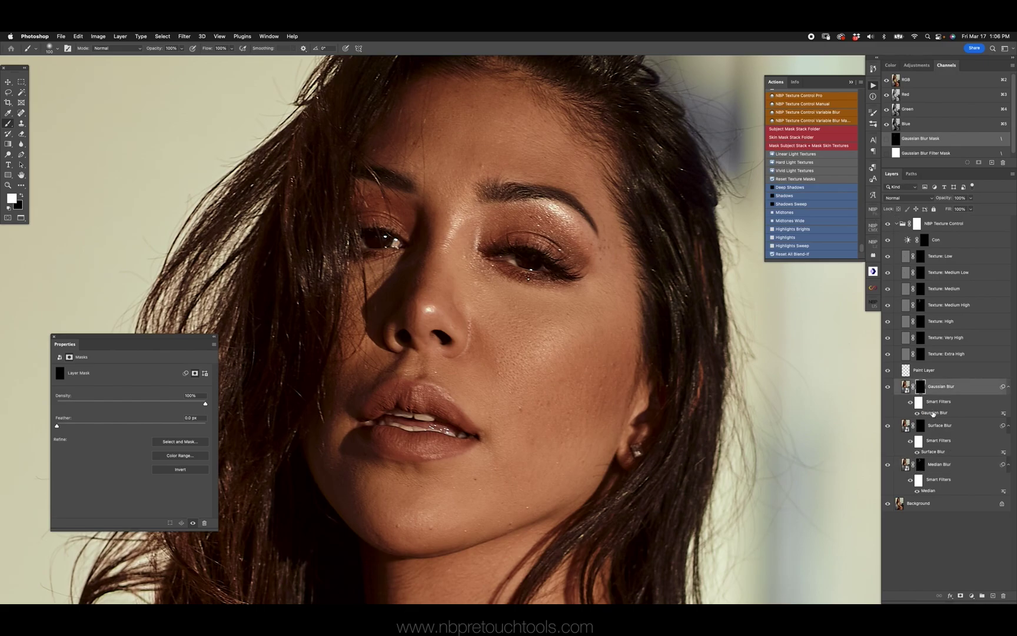
{"action": "double_click", "coordinate": [934, 414]}
{"action": "type", "text": "20"}
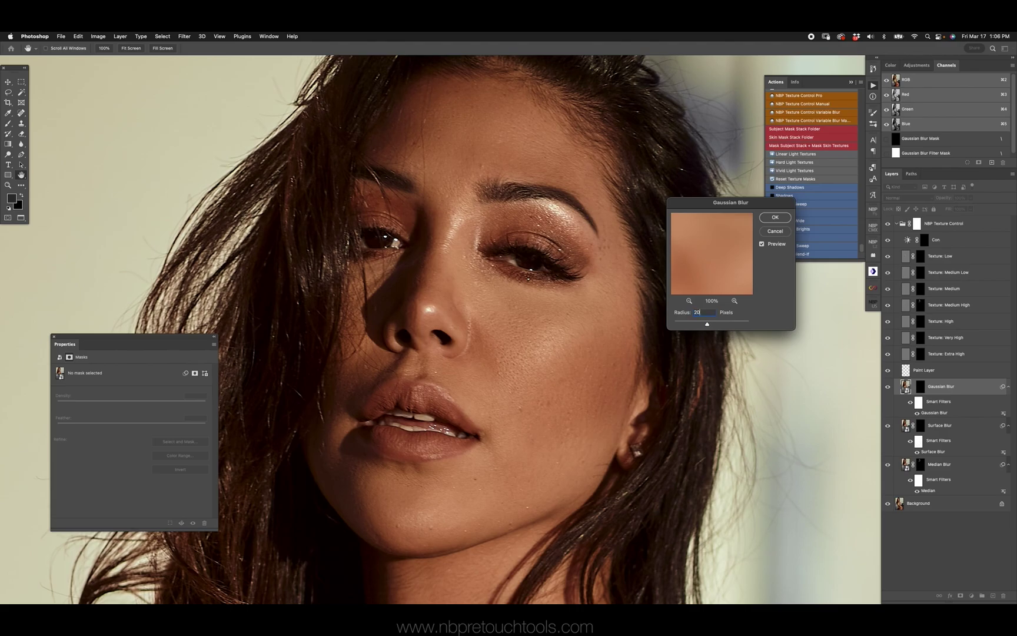
{"action": "key", "text": "Return"}
Paint the Gaussian Blur mask over the chin and beside the lip corner with a 50–80 px brush.
{"action": "left_click", "coordinate": [920, 386]}
{"action": "key", "text": "b"}
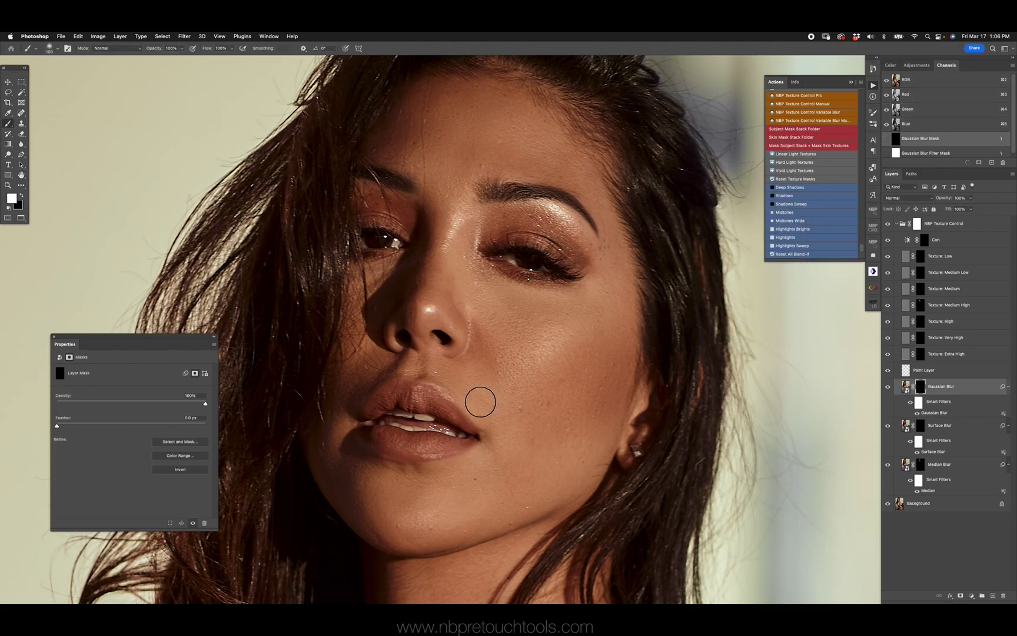
{"action": "key", "text": "bracketleft"}
{"action": "key", "text": "bracketleft"}
{"action": "key", "text": "bracketleft"}
{"action": "key", "text": "bracketleft"}
{"action": "key", "text": "bracketleft"}
{"action": "left_click_drag", "start_coordinate": [370, 530], "coordinate": [385, 538]}
{"action": "left_click", "coordinate": [354, 505]}
{"action": "key", "text": "bracketright"}
{"action": "key", "text": "bracketright"}
{"action": "key", "text": "bracketleft"}
{"action": "key", "text": "bracketright"}
{"action": "left_click", "coordinate": [920, 305]}
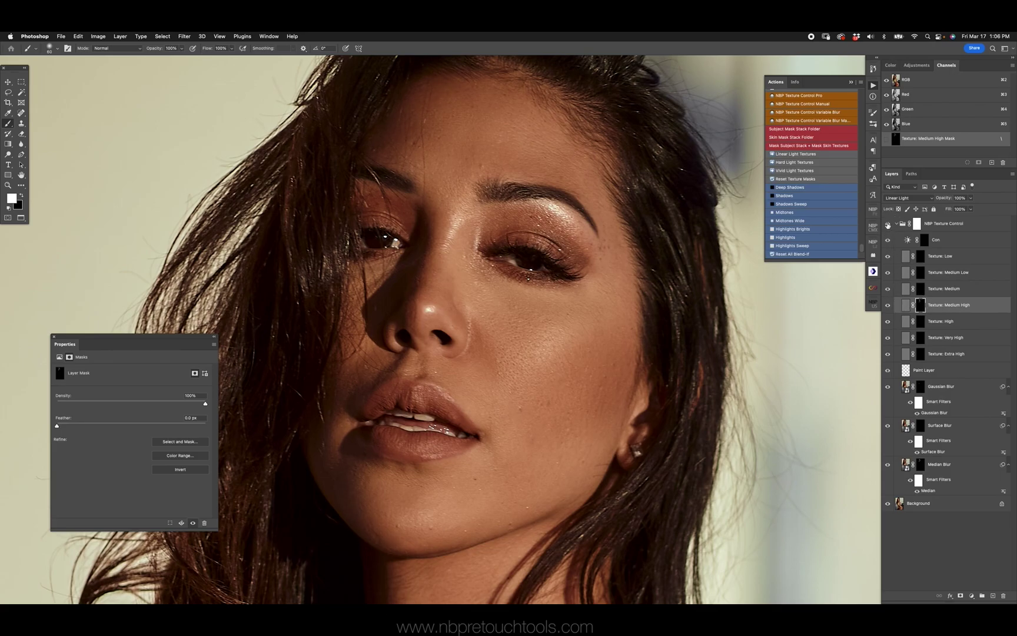
Zoom around the lips and chin, toggling the NBP Texture Control group to compare.
{"action": "left_click_drag", "start_coordinate": [386, 511], "coordinate": [481, 363]}
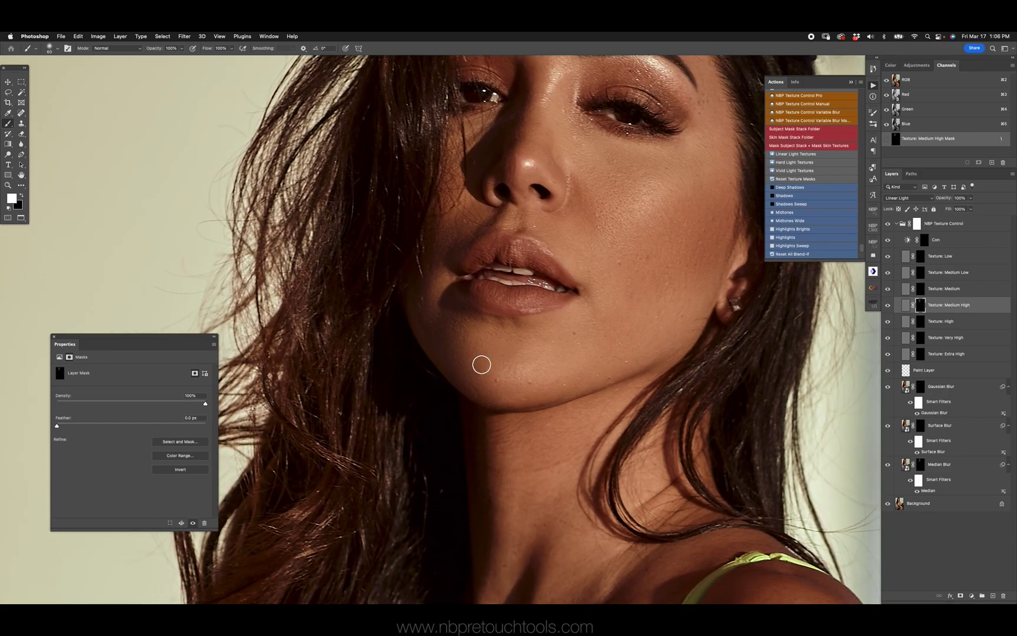
{"action": "key", "text": "z"}
{"action": "left_click", "coordinate": [502, 357]}
{"action": "left_click", "coordinate": [889, 223]}
{"action": "left_click_drag", "start_coordinate": [471, 406], "coordinate": [503, 335]}
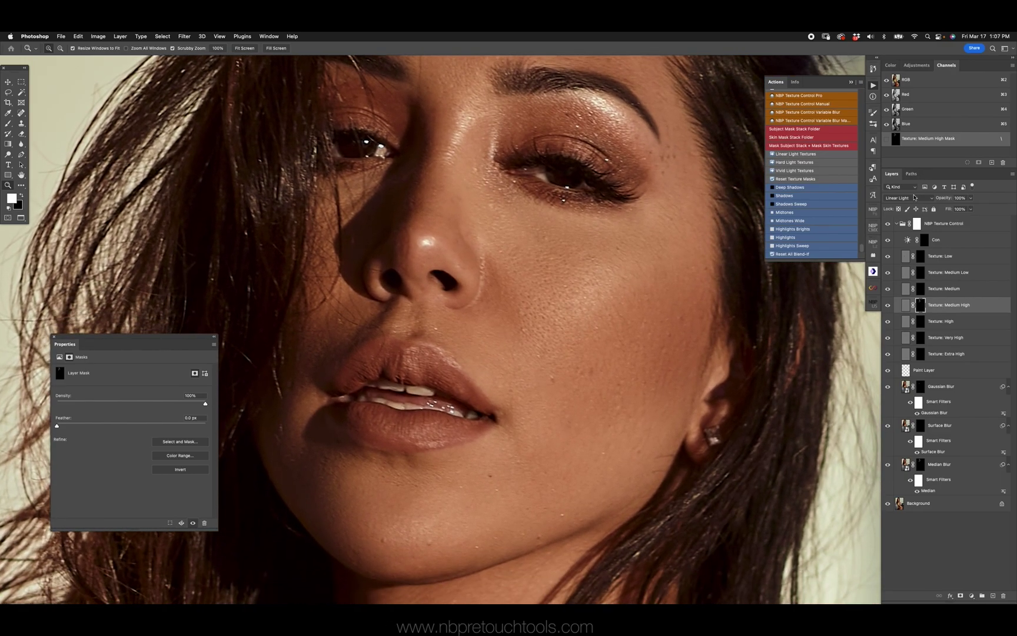
{"action": "left_click", "coordinate": [889, 223]}
{"action": "key", "text": "super+minus"}
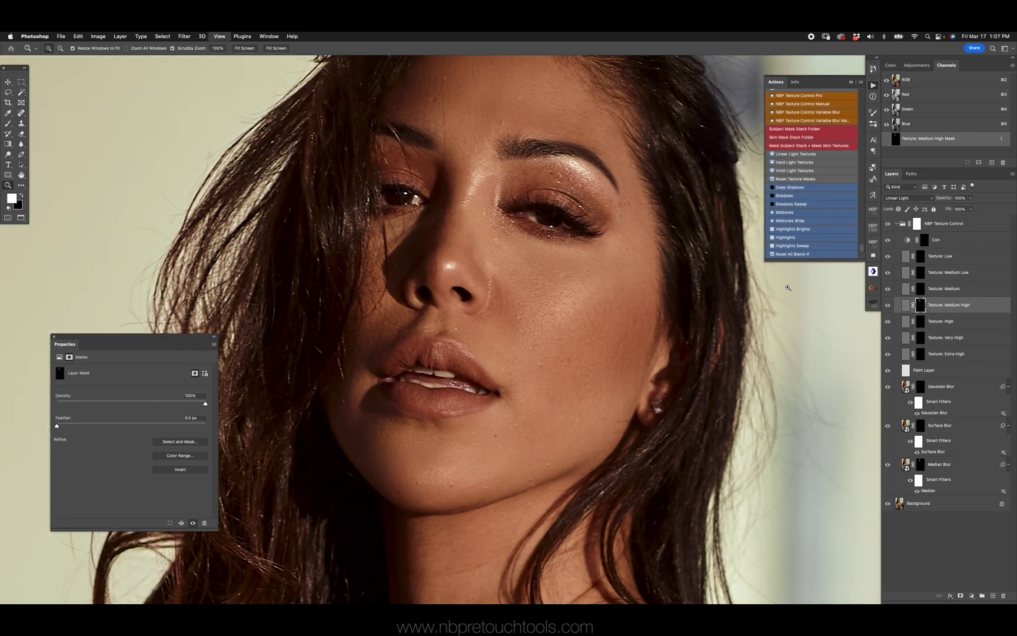
{"action": "left_click", "coordinate": [889, 224]}
Paint small black strokes on the Texture: Medium High mask with a 15–30 px brush.
{"action": "key", "text": "b"}
{"action": "key", "text": "x"}
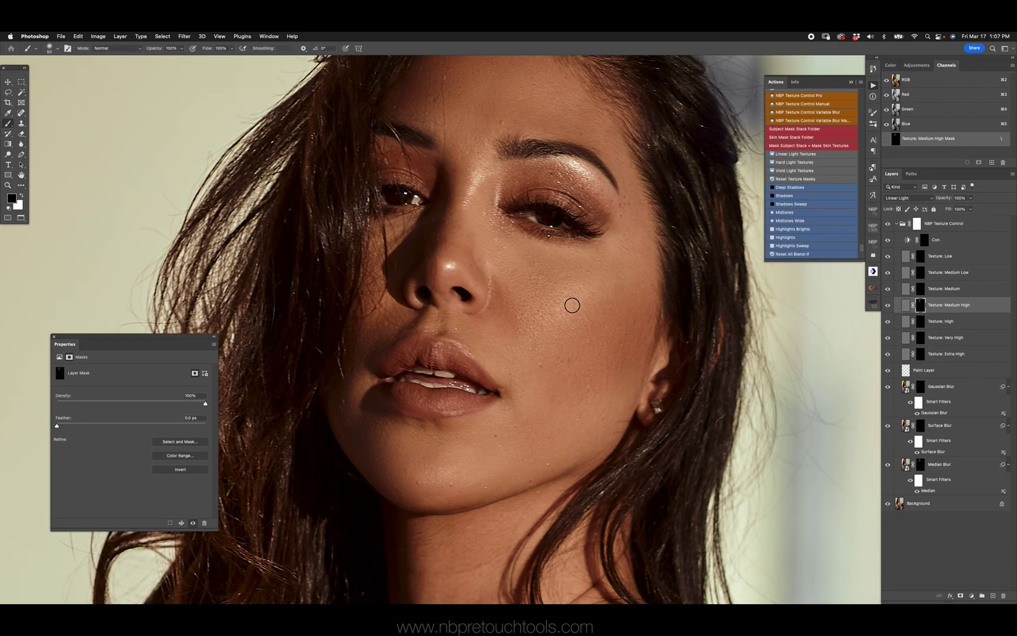
{"action": "key", "text": "bracketleft"}
{"action": "key", "text": "bracketleft"}
{"action": "key", "text": "bracketleft"}
{"action": "key", "text": "bracketleft"}
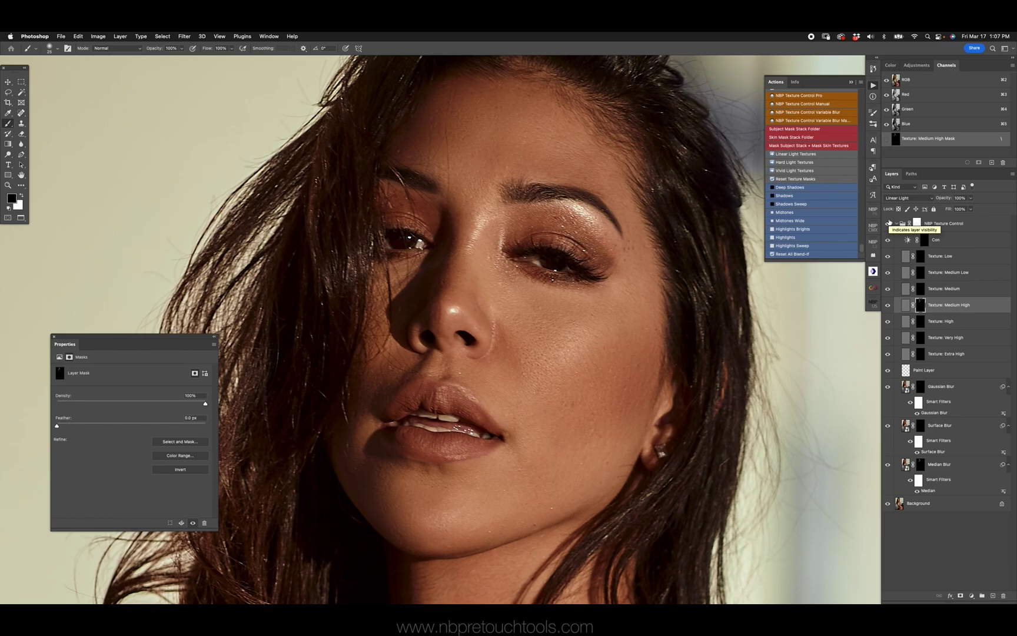
{"action": "scroll", "coordinate": [538, 373], "scroll_direction": "down", "scroll_amount": 5}
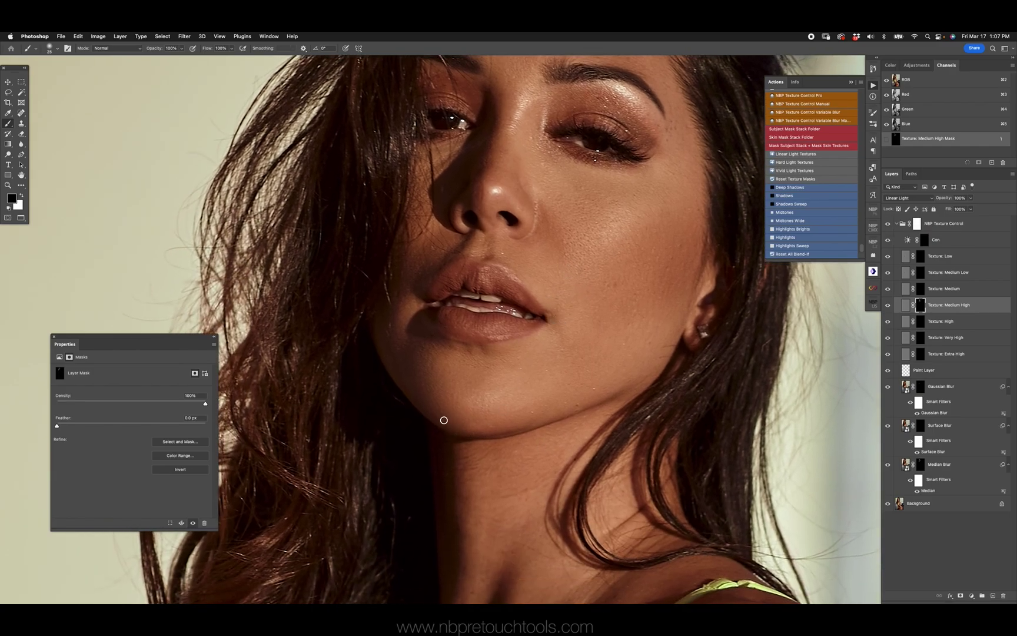
{"action": "key", "text": "bracketright"}
{"action": "key", "text": "bracketright"}
Target the Texture: High mask with white as the painting colour.
{"action": "left_click", "coordinate": [921, 323]}
{"action": "key", "text": "x"}
{"action": "key", "text": "bracketleft"}
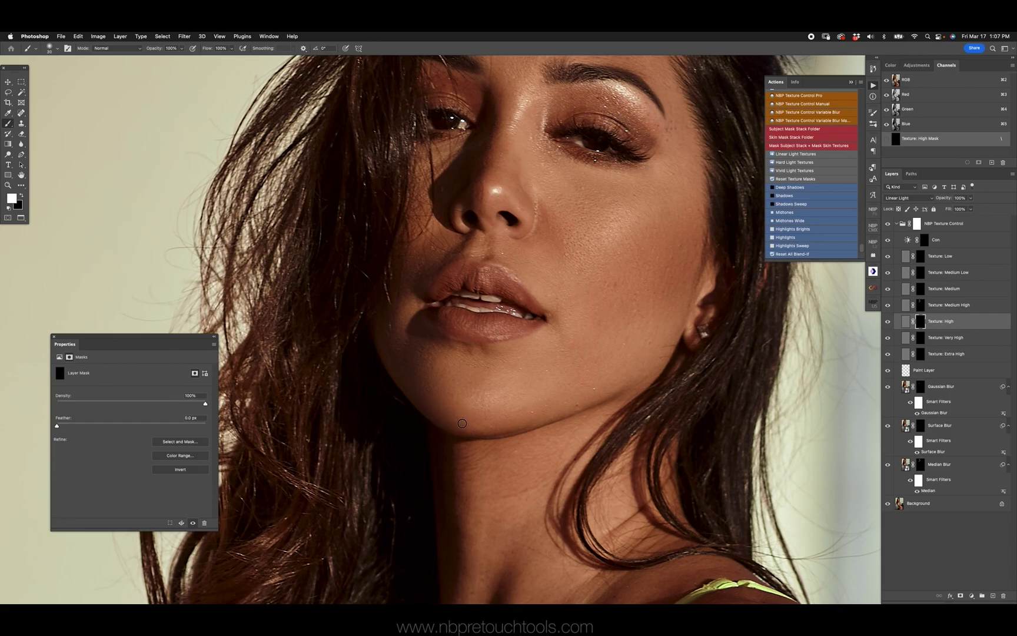
Inspect the chin texture up close, return to the full face, and target the Texture: Extra High mask.
{"action": "key", "text": "z"}
{"action": "left_click", "coordinate": [472, 416]}
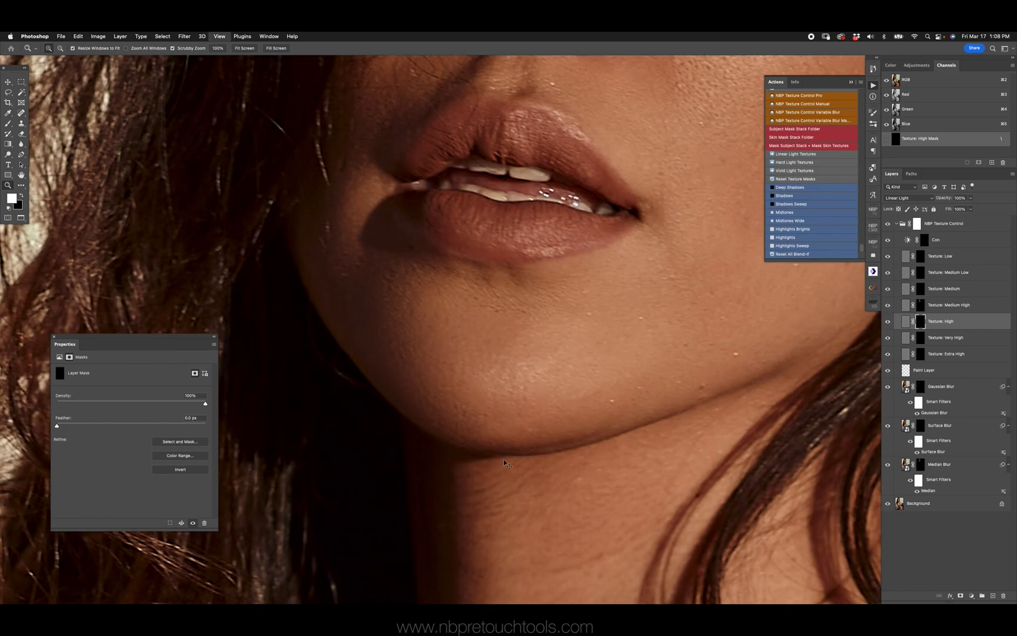
{"action": "left_click", "coordinate": [503, 460], "text": "alt"}
{"action": "scroll", "coordinate": [598, 330], "scroll_direction": "up", "scroll_amount": 2}
{"action": "scroll", "coordinate": [598, 330], "scroll_direction": "up", "scroll_amount": 1}
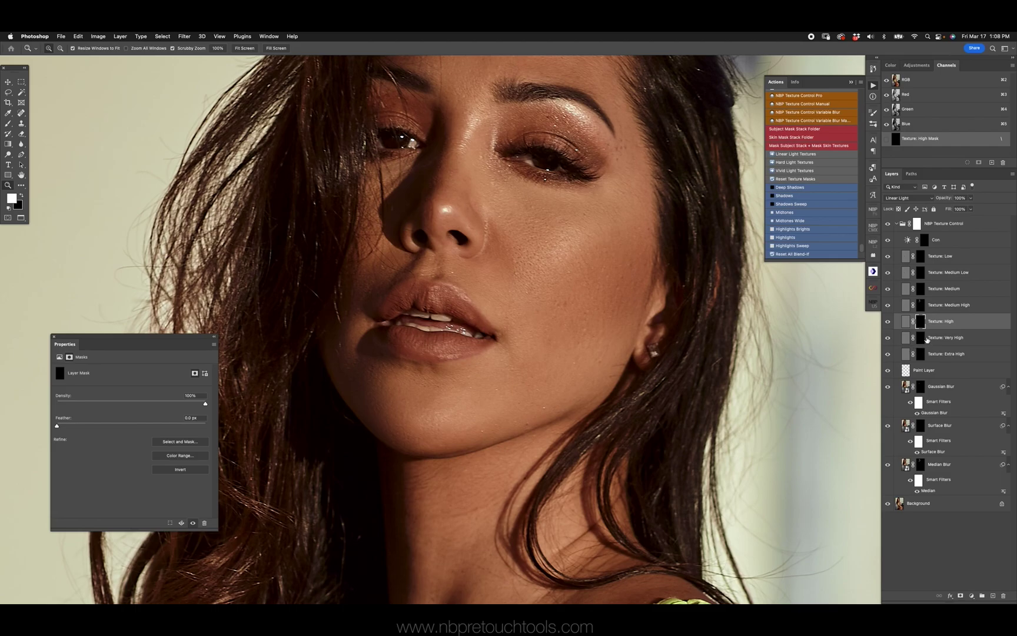
{"action": "scroll", "coordinate": [568, 323], "scroll_direction": "up", "scroll_amount": 2}
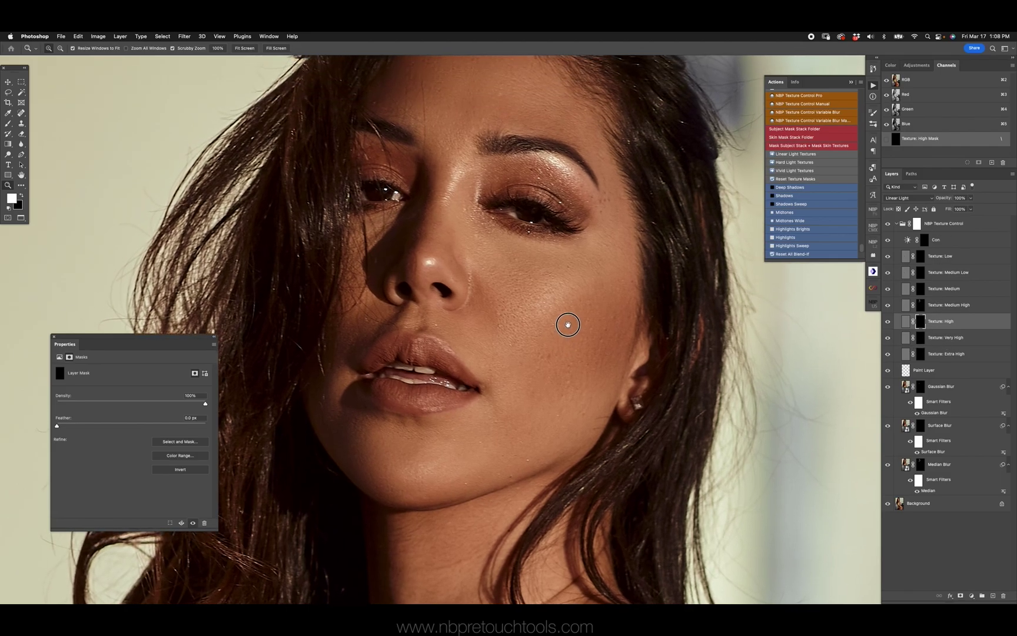
{"action": "left_click", "coordinate": [921, 355]}
Paint white on the Texture: Extra High mask across the forehead and cheek with a 125 px brush.
{"action": "key", "text": "b"}
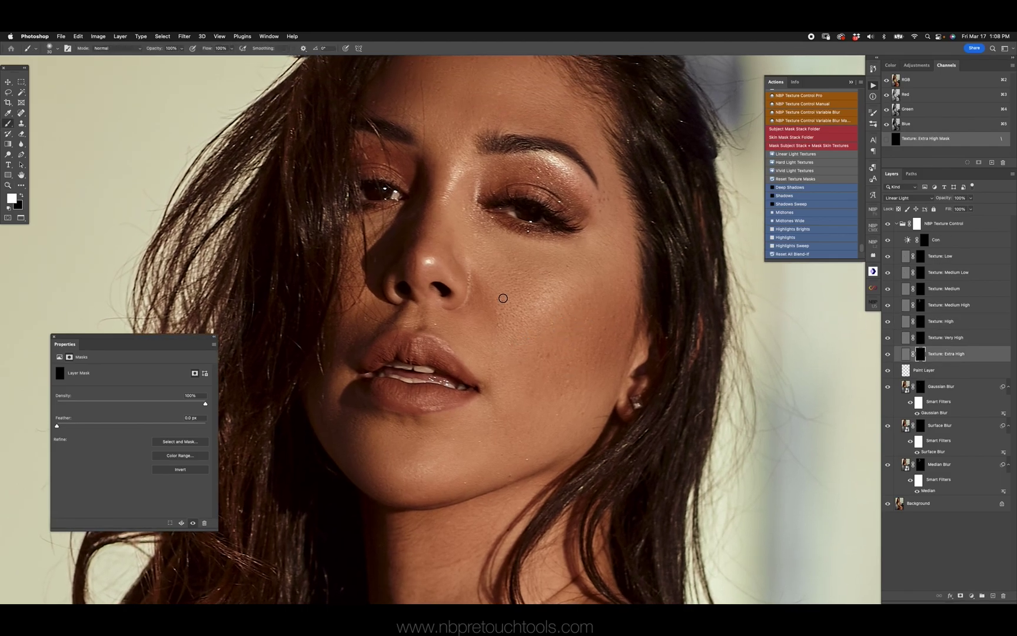
{"action": "key", "text": "bracketright"}
{"action": "key", "text": "bracketright"}
{"action": "key", "text": "bracketright"}
{"action": "key", "text": "bracketright"}
{"action": "key", "text": "bracketright"}
{"action": "key", "text": "bracketright"}
{"action": "key", "text": "bracketright"}
{"action": "mouse_move", "coordinate": [414, 94]}
{"action": "left_mouse_down"}
{"action": "mouse_move", "coordinate": [399, 130]}
{"action": "mouse_move", "coordinate": [418, 140]}
{"action": "left_mouse_up"}
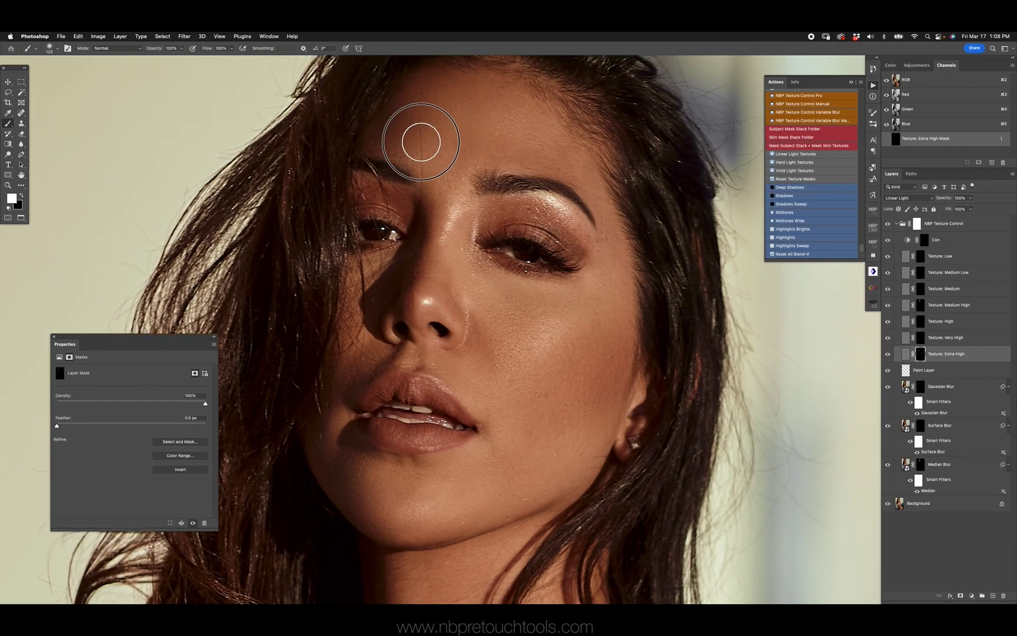
{"action": "left_click", "coordinate": [605, 406]}
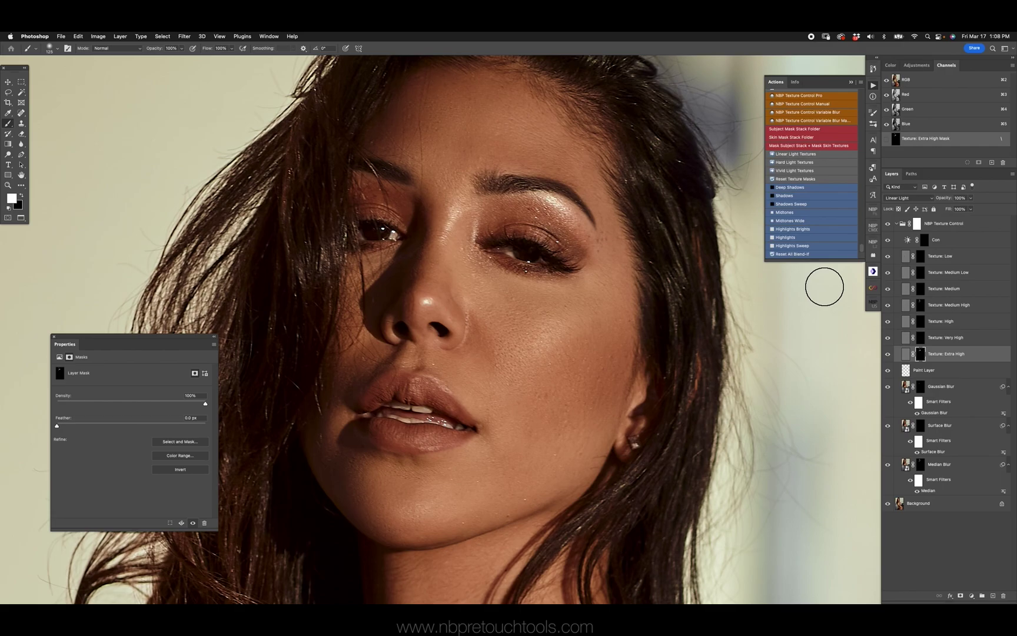
{"action": "left_click", "coordinate": [957, 223]}
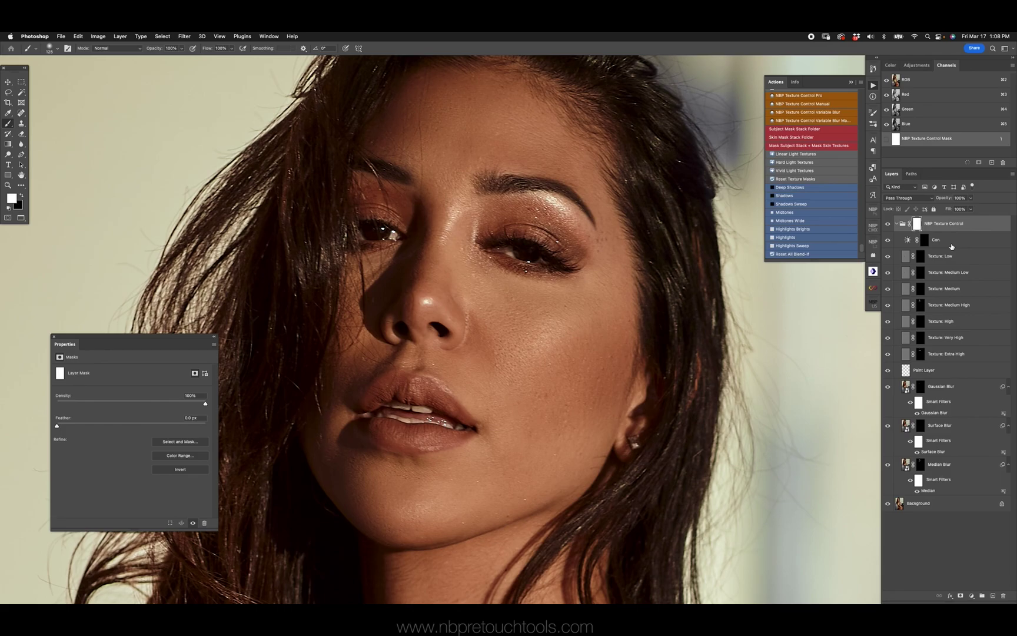
Stamp all visible layers into Layer 1 and delete the NBP Texture Control group.
{"action": "key", "text": "super+alt+shift+e"}
{"action": "left_click_drag", "start_coordinate": [932, 240], "coordinate": [1009, 590]}
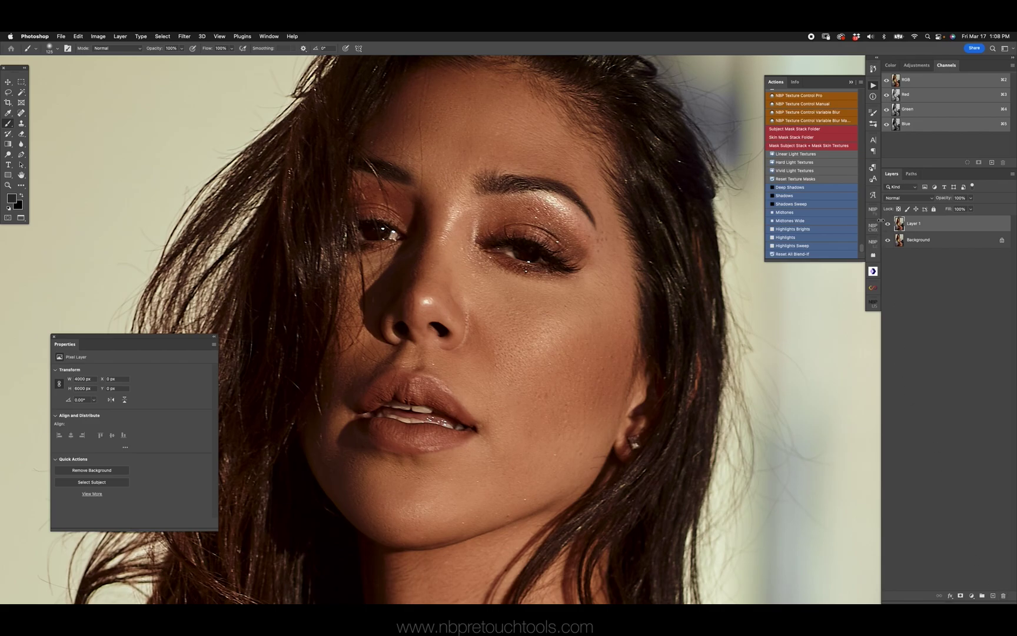